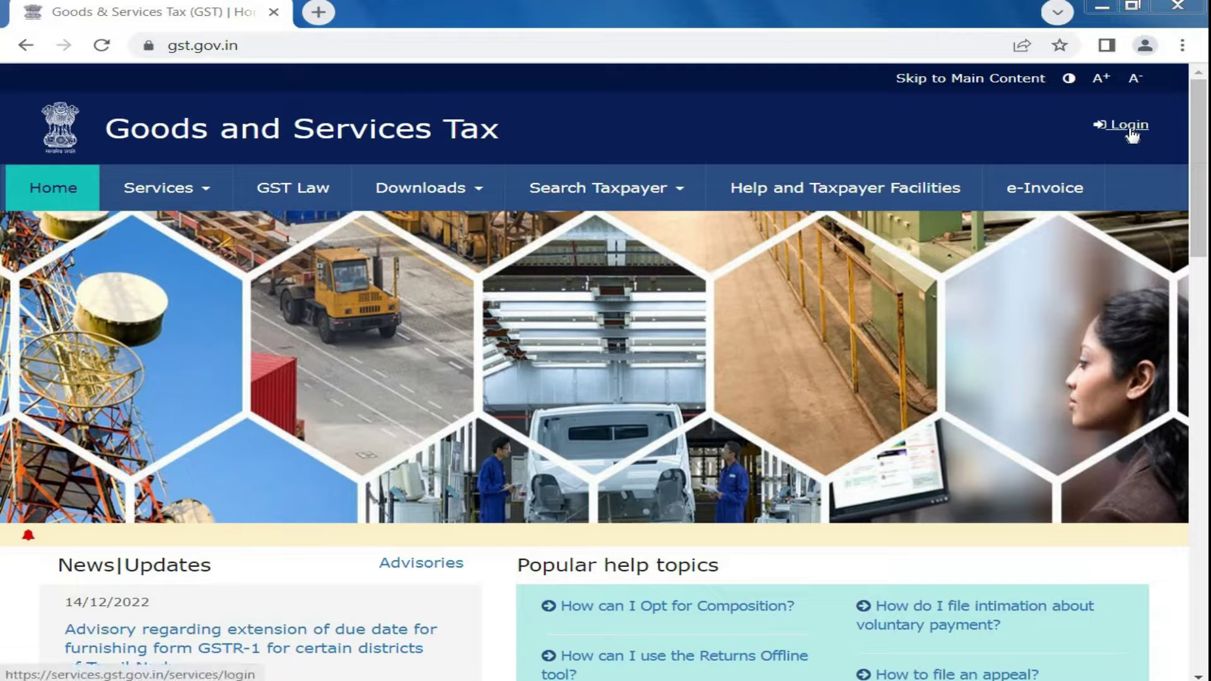
Step: Use first-time login to verify the Provisional ID with its password and captcha
{"action": "left_click", "coordinate": [1130, 126]}
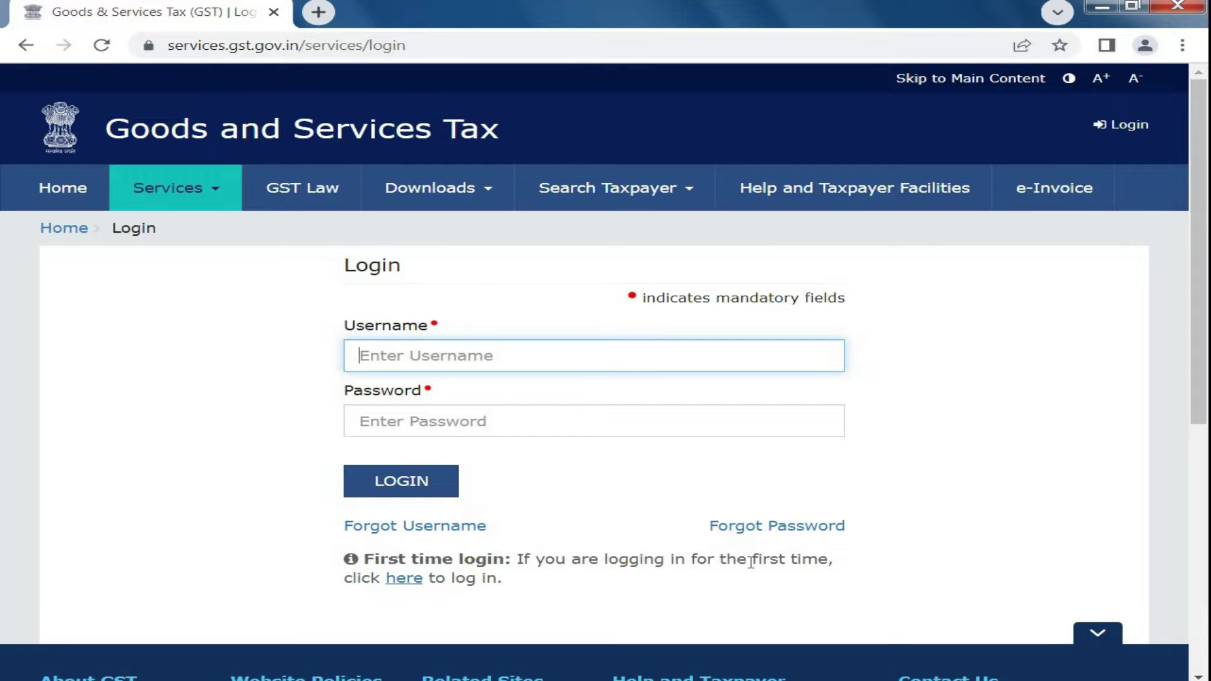
{"action": "left_click", "coordinate": [405, 580]}
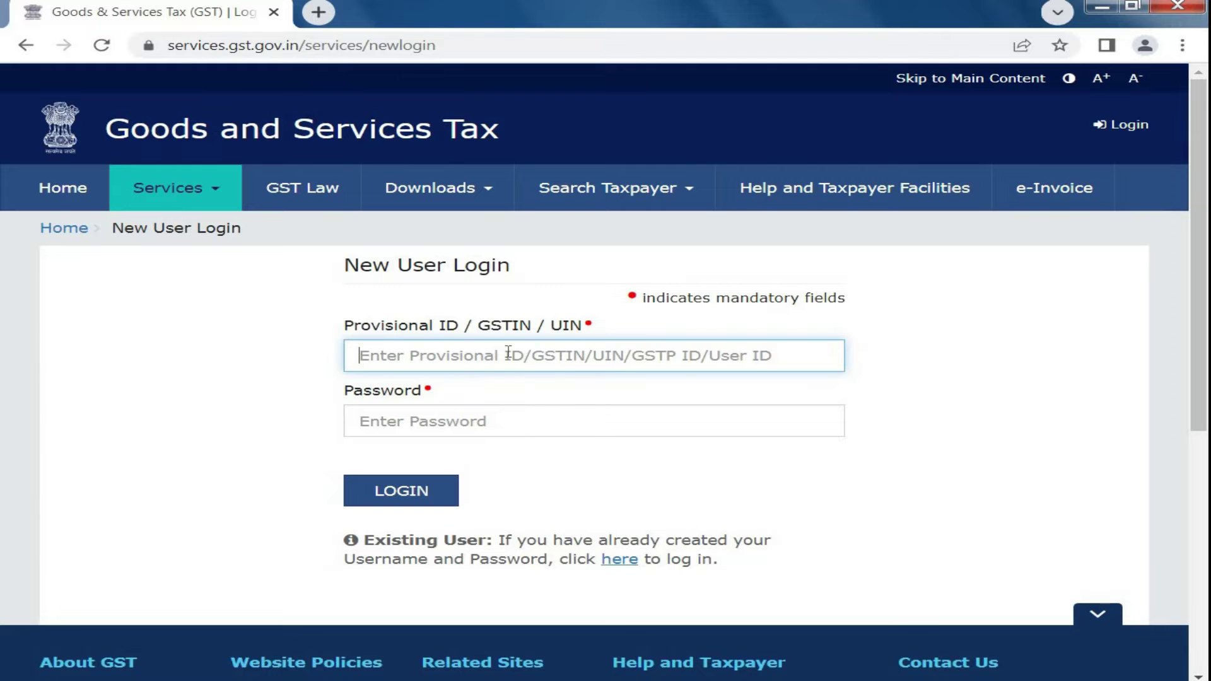
{"action": "type", "text": "06"}
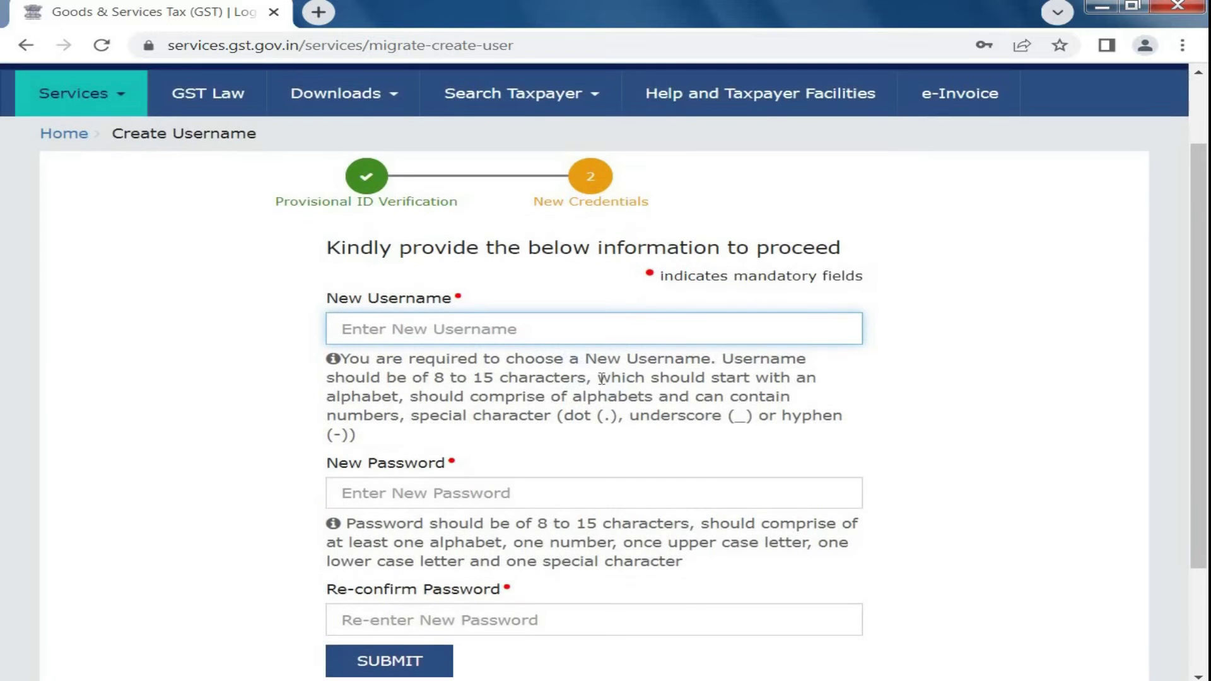
{"action": "scroll", "coordinate": [325, 212], "scroll_direction": "down", "scroll_amount": 3}
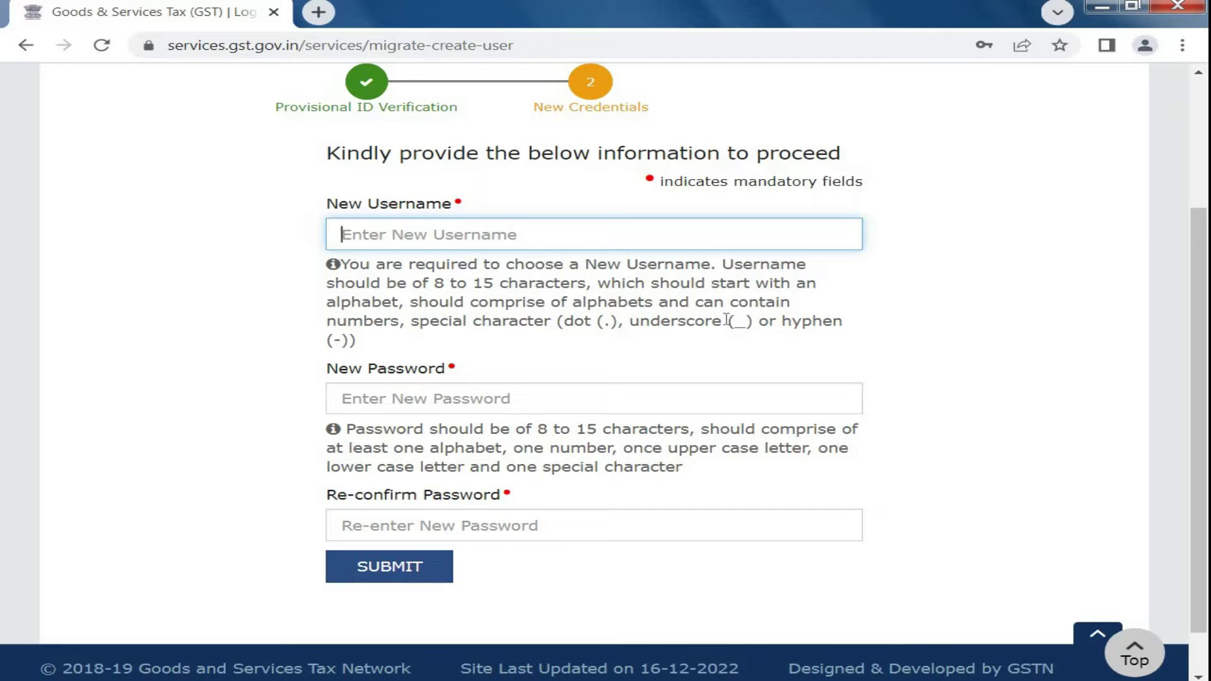
Step: Submit a new username and a new password, entered twice to confirm
{"action": "type", "text": "RZN"}
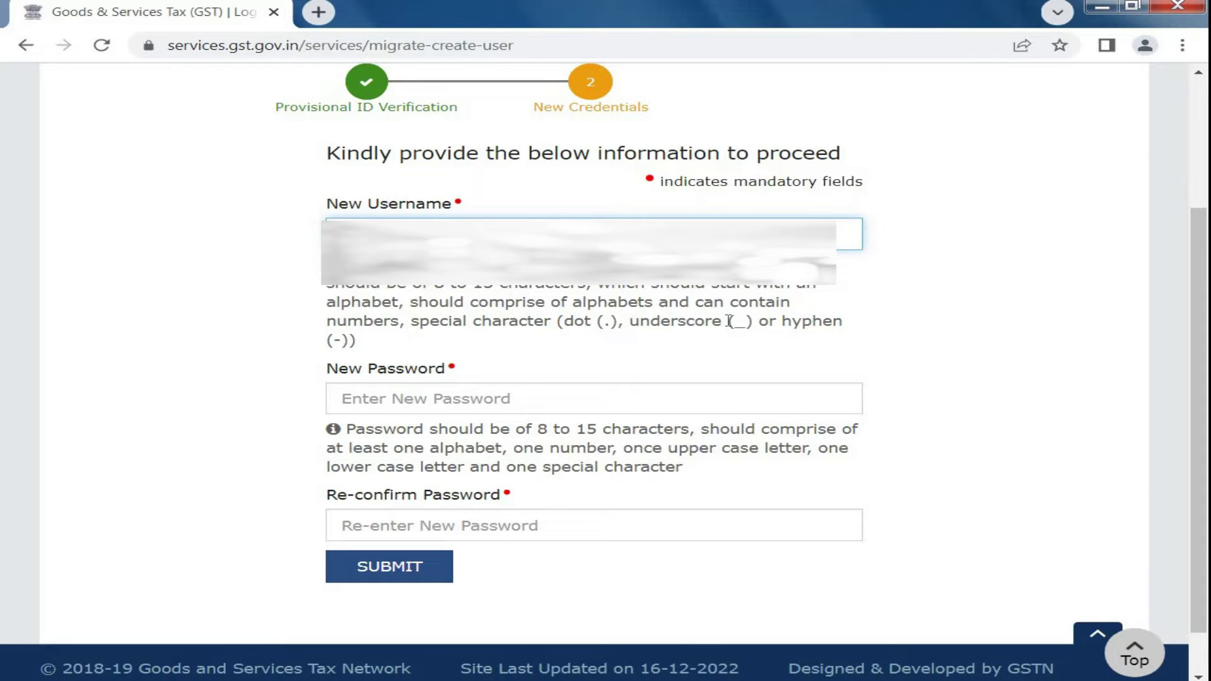
{"action": "left_click", "coordinate": [392, 567]}
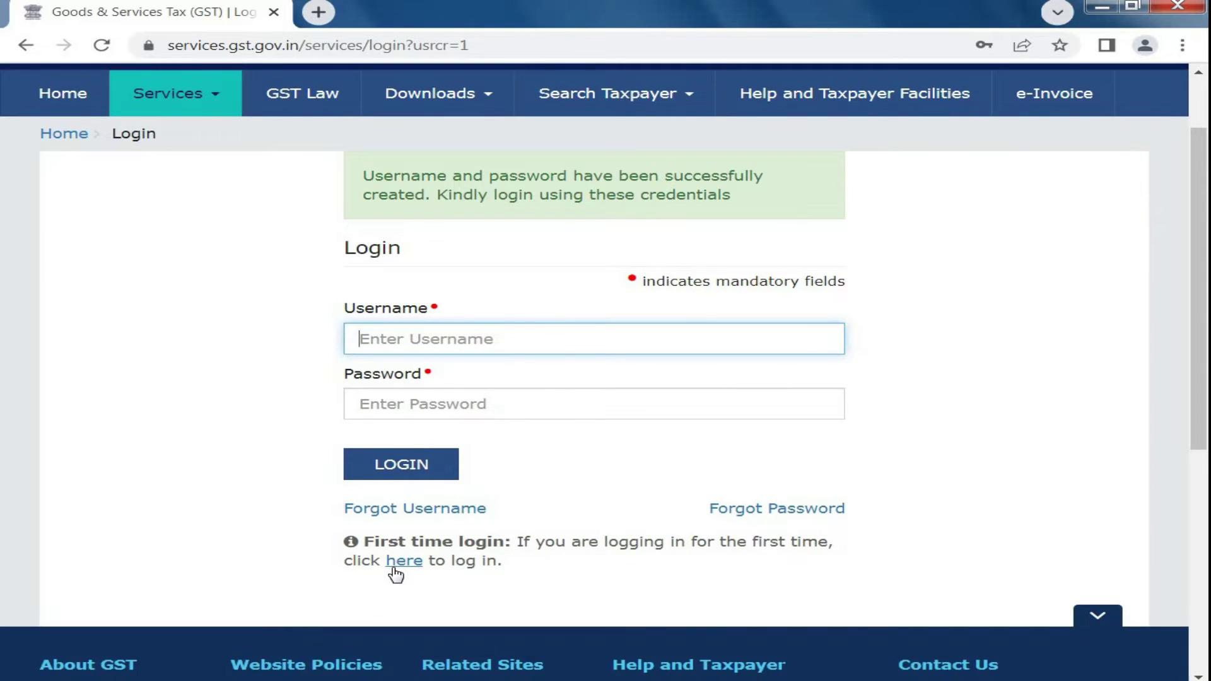
Step: Sign in with the newly created username, its password and the captcha
{"action": "type", "text": "RINKU"}
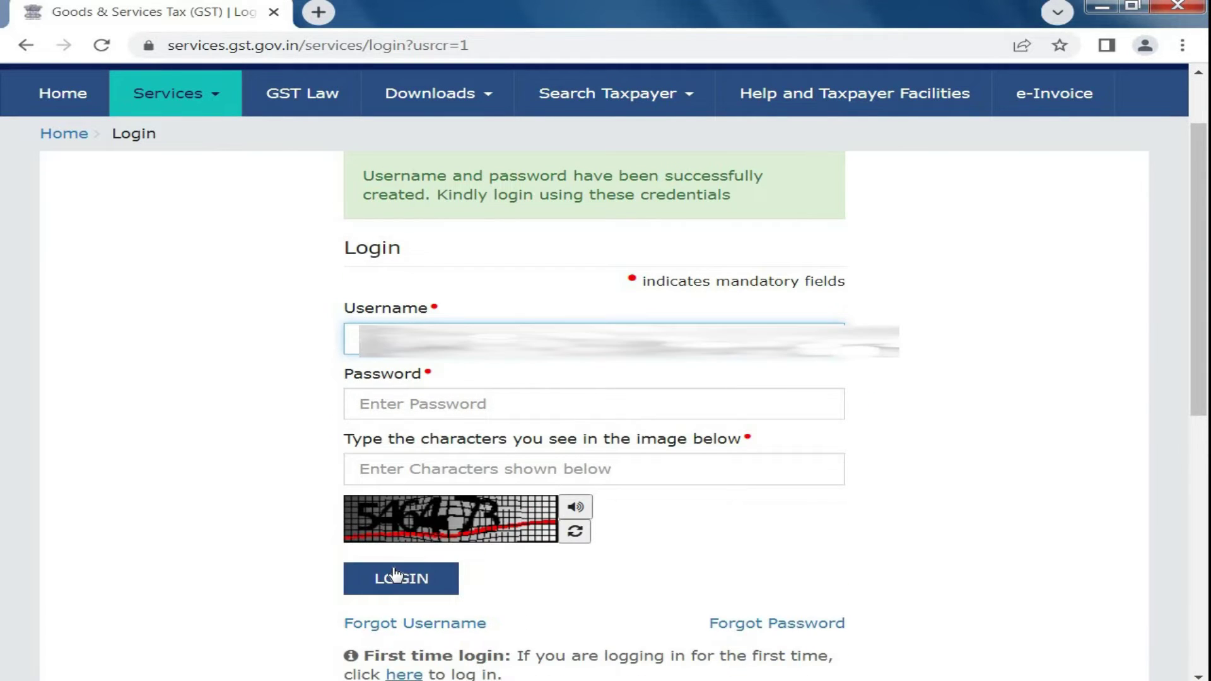
{"action": "key", "text": "Tab"}
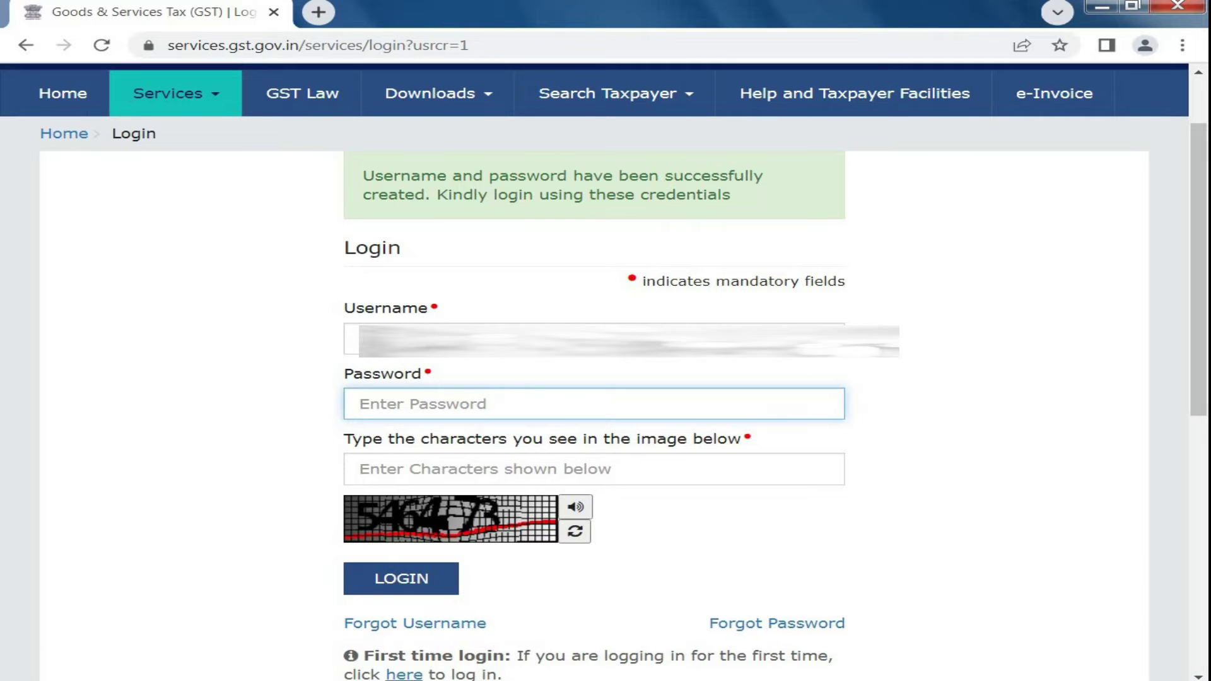
{"action": "left_click", "coordinate": [351, 339]}
{"action": "left_click", "coordinate": [403, 404]}
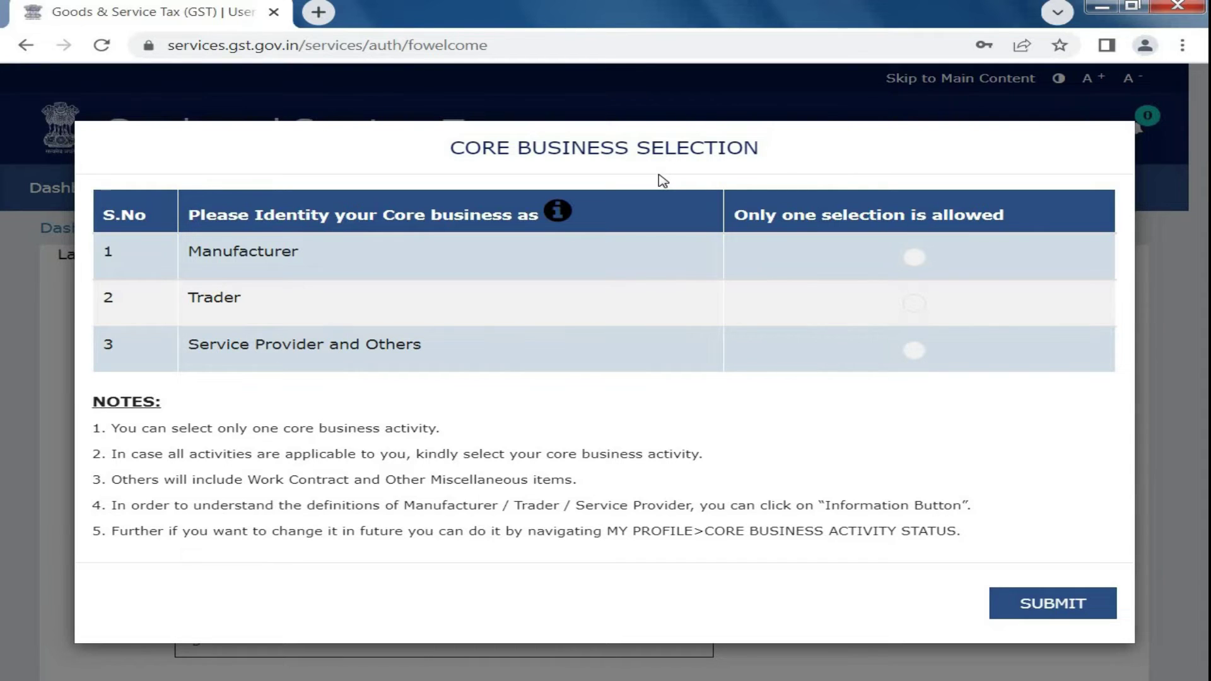
Step: Record Manufacturer as the core business in Core Business Selection
{"action": "left_click", "coordinate": [918, 270]}
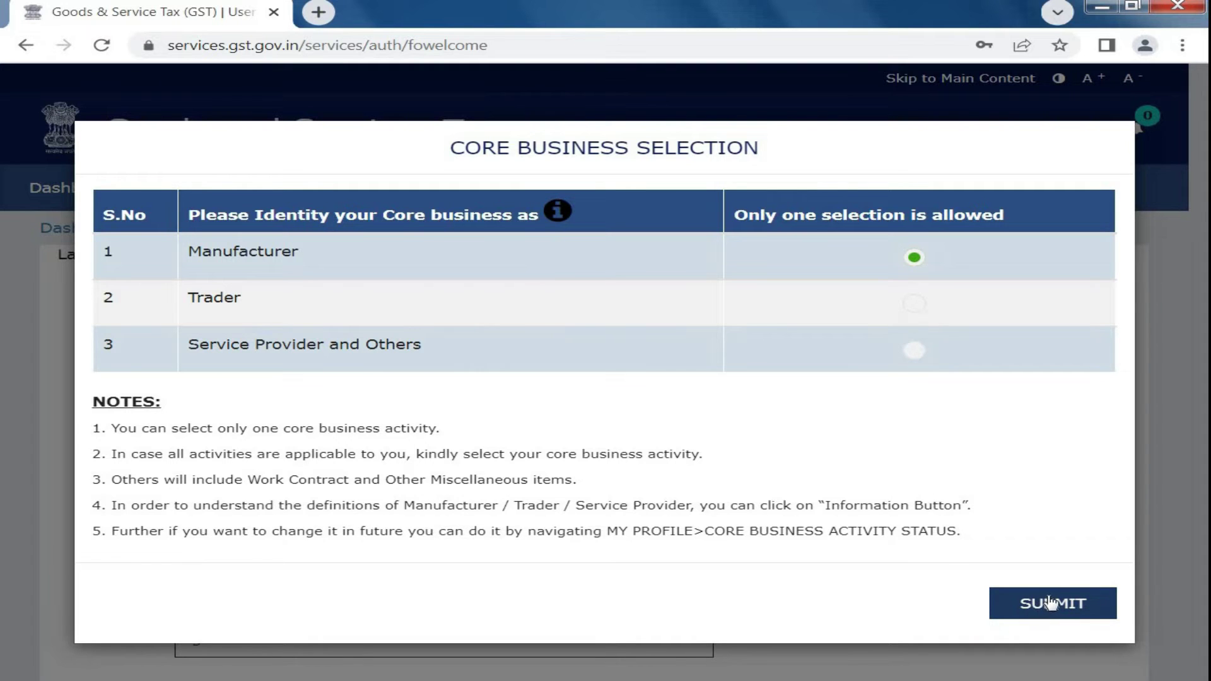
{"action": "left_click", "coordinate": [1073, 604]}
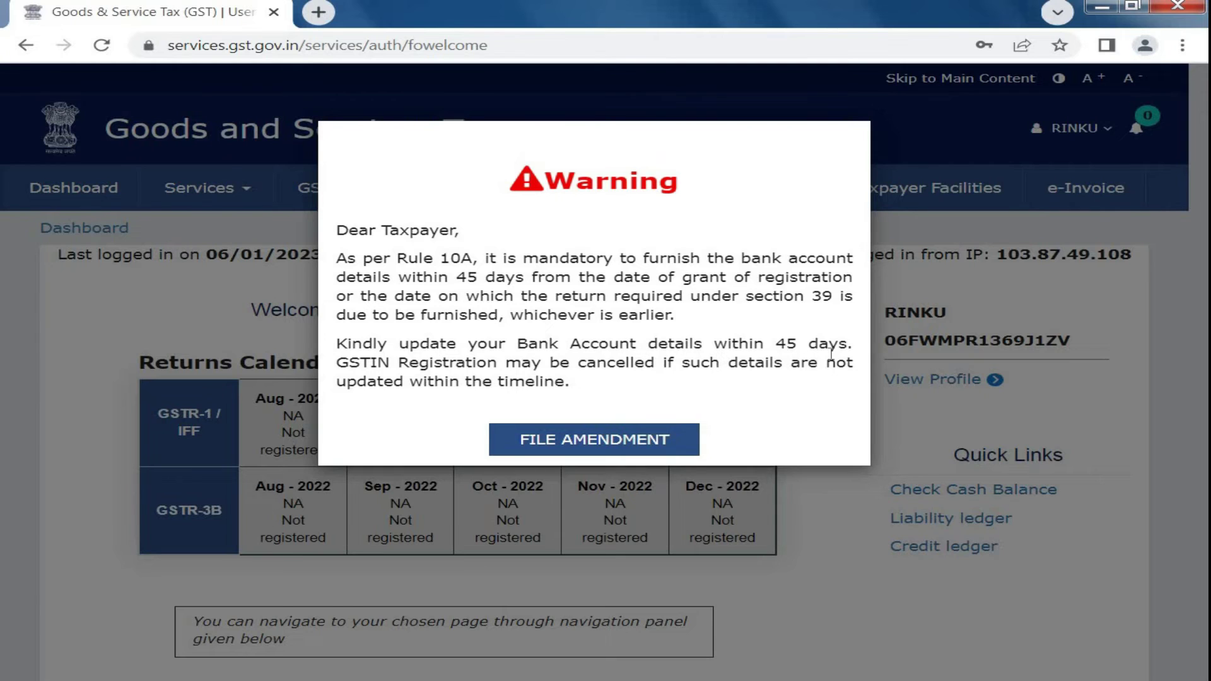
Step: File an amendment from the Rule 10A warning and open its Bank Accounts section
{"action": "left_click", "coordinate": [618, 442]}
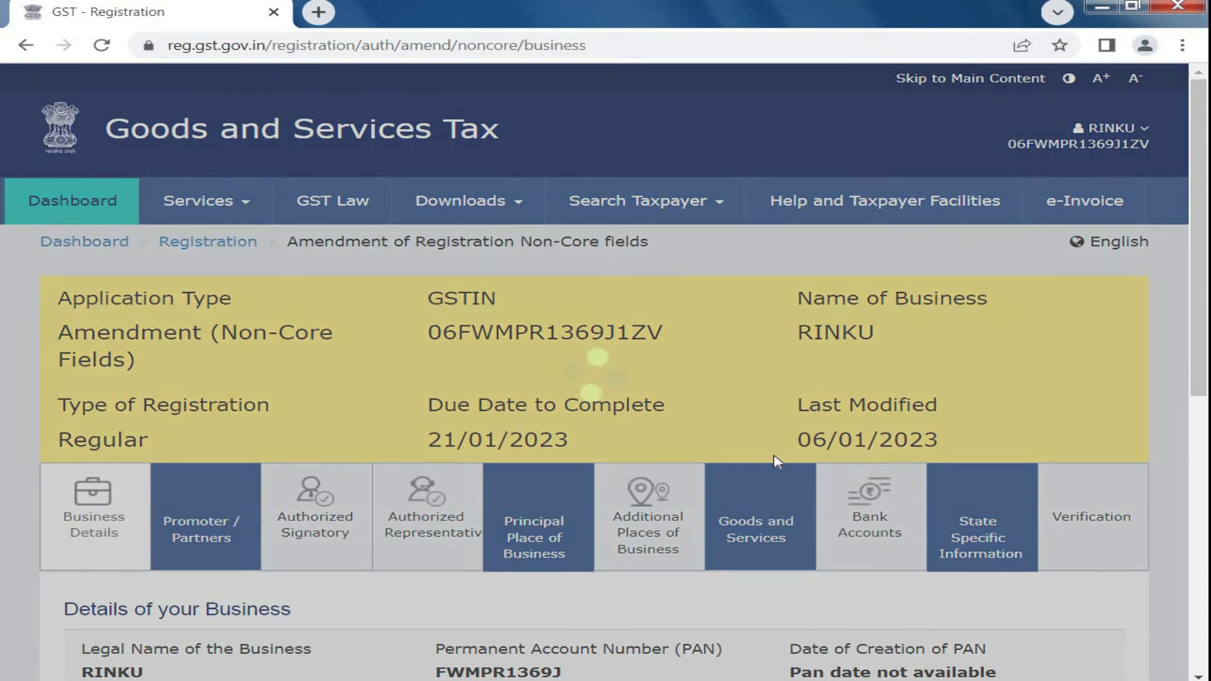
{"action": "scroll", "coordinate": [883, 372], "scroll_direction": "down", "scroll_amount": 3}
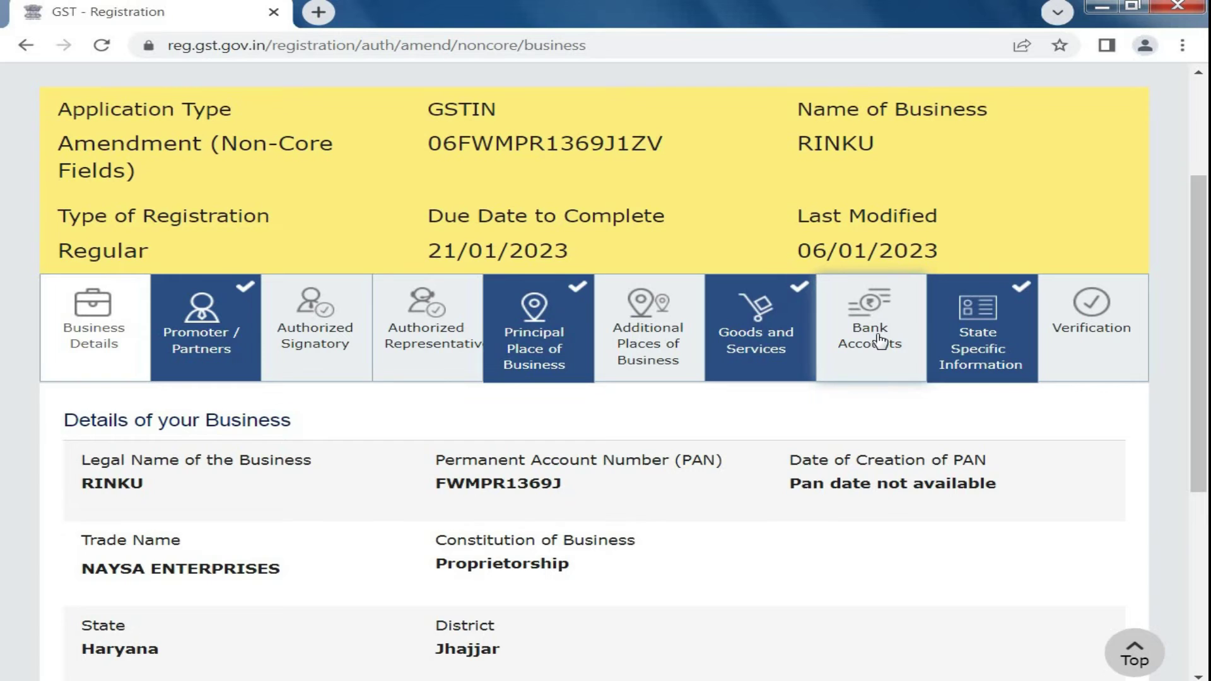
{"action": "left_click", "coordinate": [879, 341]}
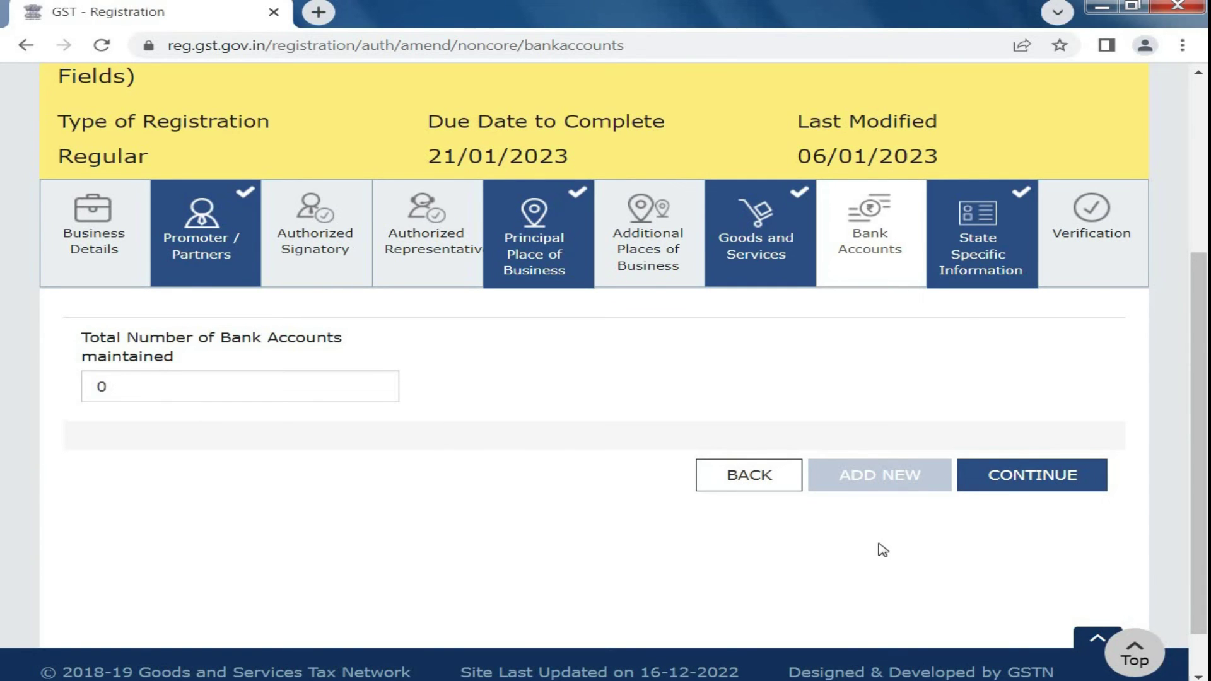
{"action": "scroll", "coordinate": [874, 543], "scroll_direction": "up", "scroll_amount": 5}
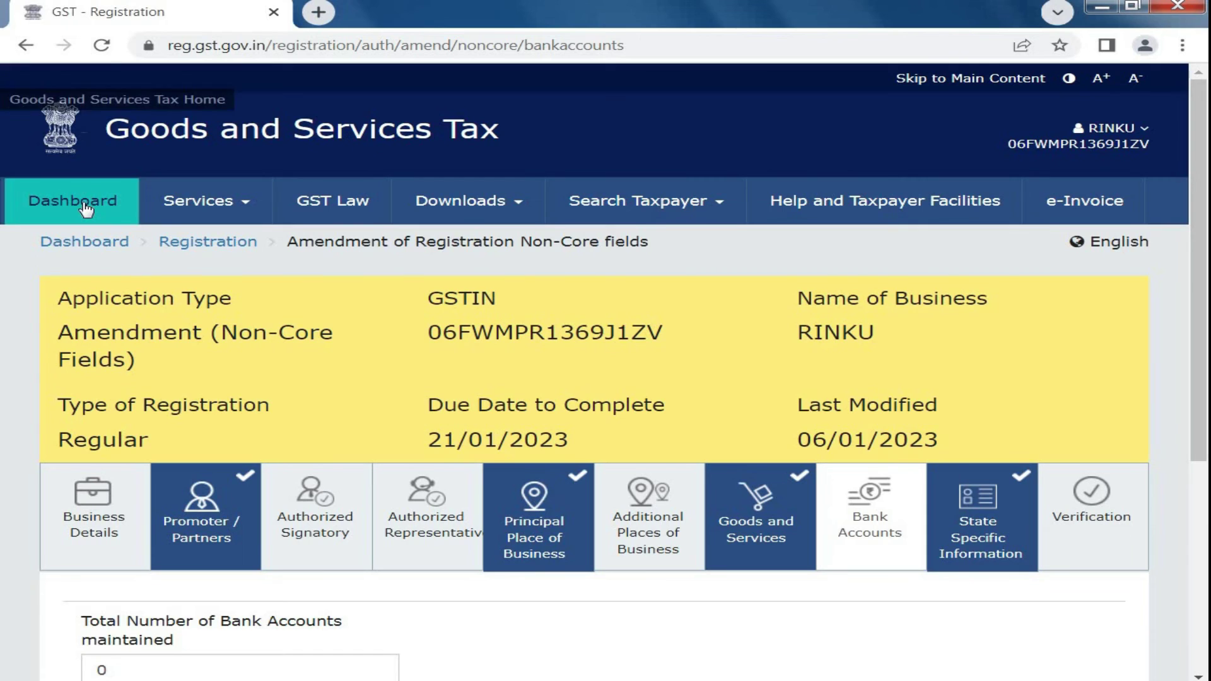
Step: Leave the amendment form and return to the taxpayer Dashboard
{"action": "left_click", "coordinate": [87, 210]}
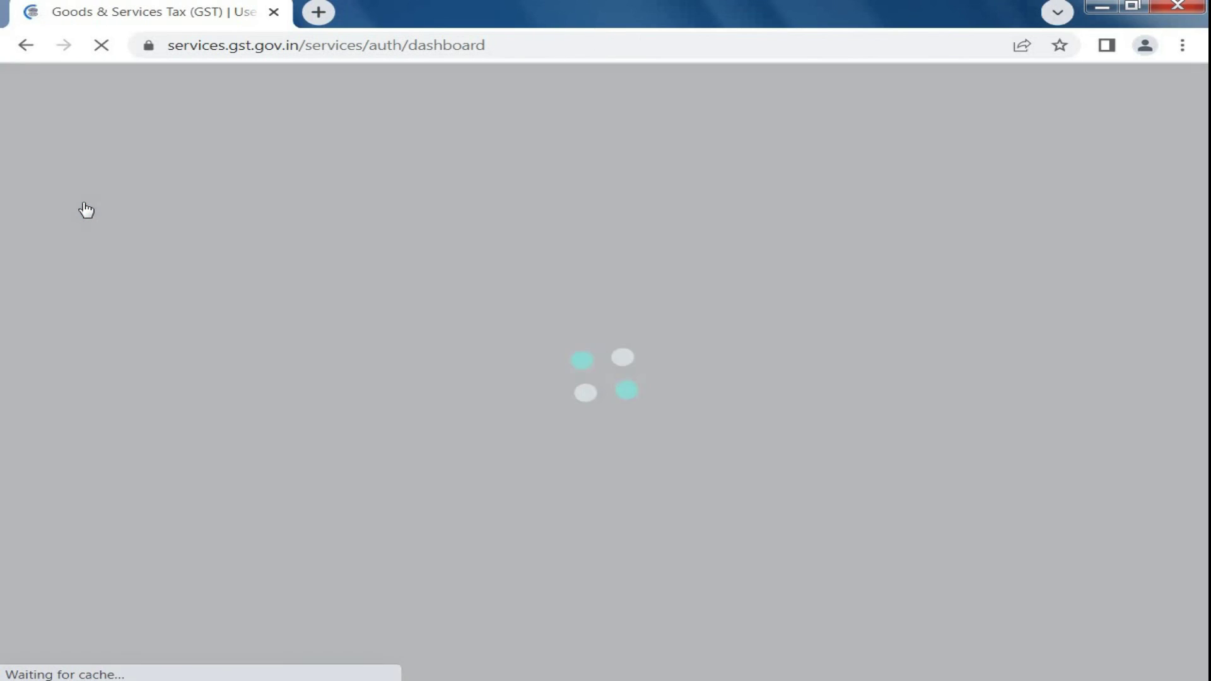